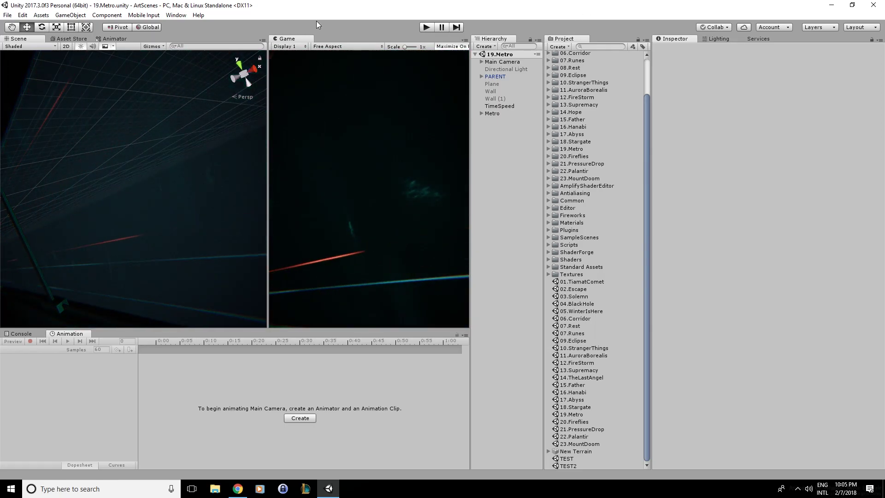
# Orbit the Scene view around the teal-lit metro tunnel.
pyautogui.keyDown('alt'); pyautogui.moveTo(151, 163); pyautogui.dragTo(148, 160); pyautogui.keyUp('alt')
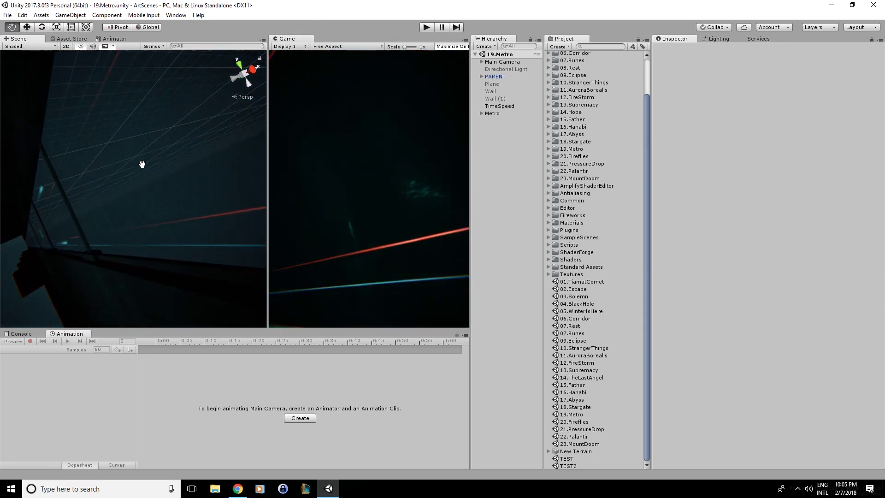
pyautogui.keyDown('alt'); pyautogui.moveTo(149, 159); pyautogui.dragTo(142, 173); pyautogui.keyUp('alt')
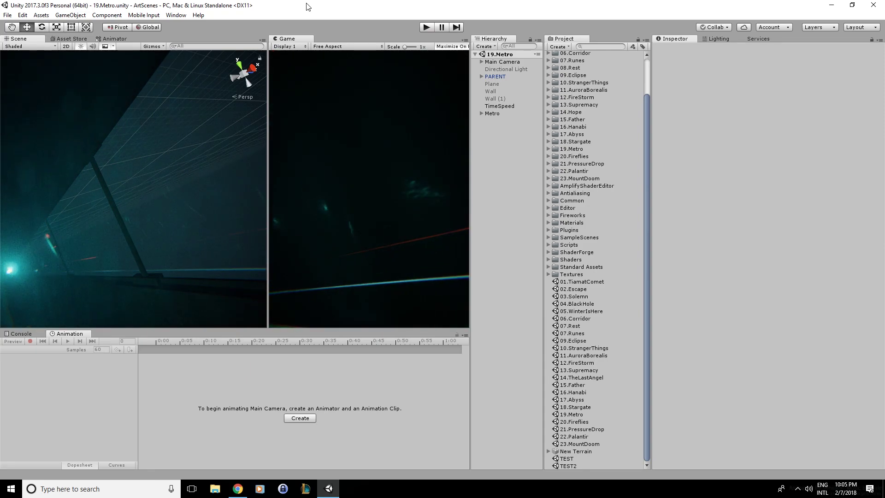
# Run the metro scene in Play mode, rebalancing Game and Scene views and orbiting the camera.
pyautogui.moveTo(269, 146); pyautogui.dragTo(100, 147)
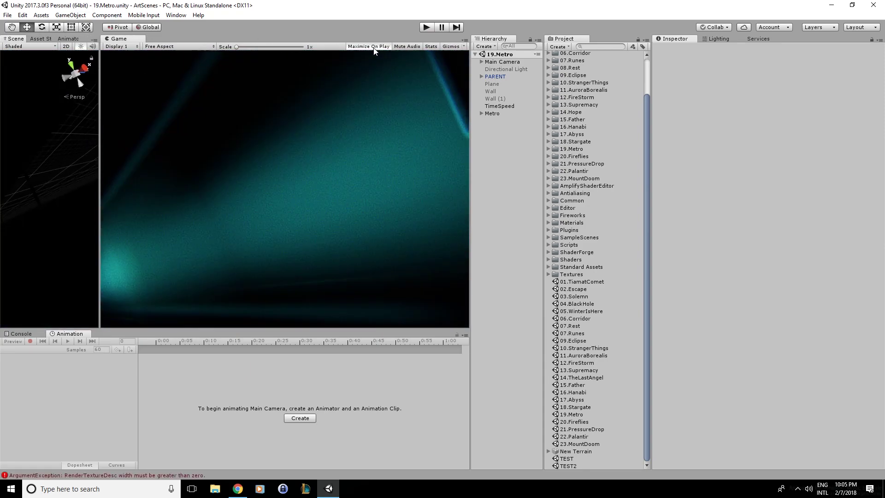
pyautogui.click(420, 29)
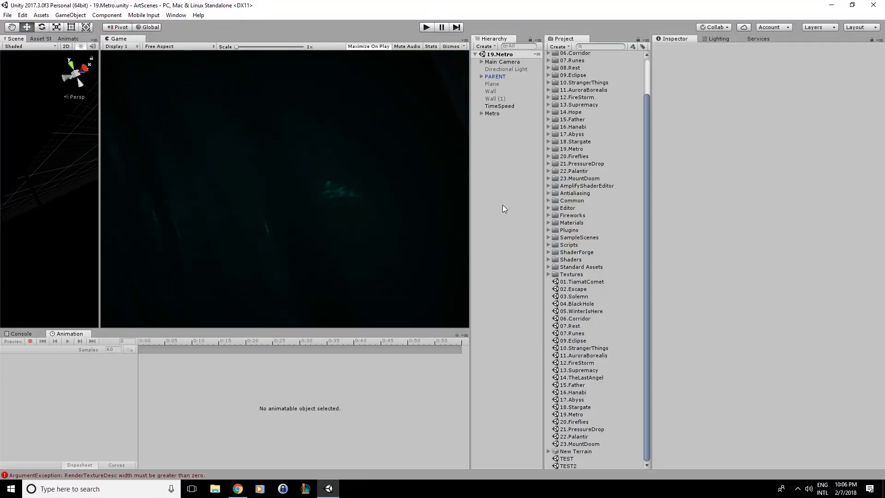
pyautogui.moveTo(100, 210); pyautogui.dragTo(206, 208)
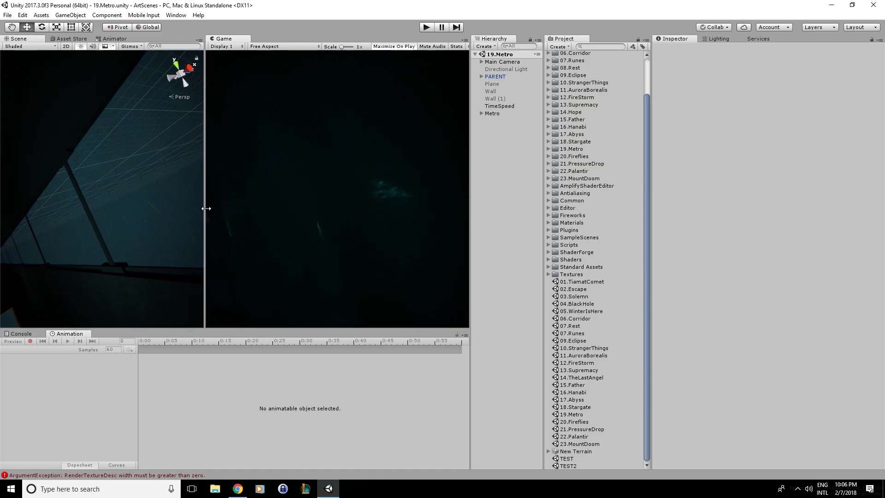
pyautogui.moveTo(155, 207); pyautogui.dragTo(130, 212, button='right')
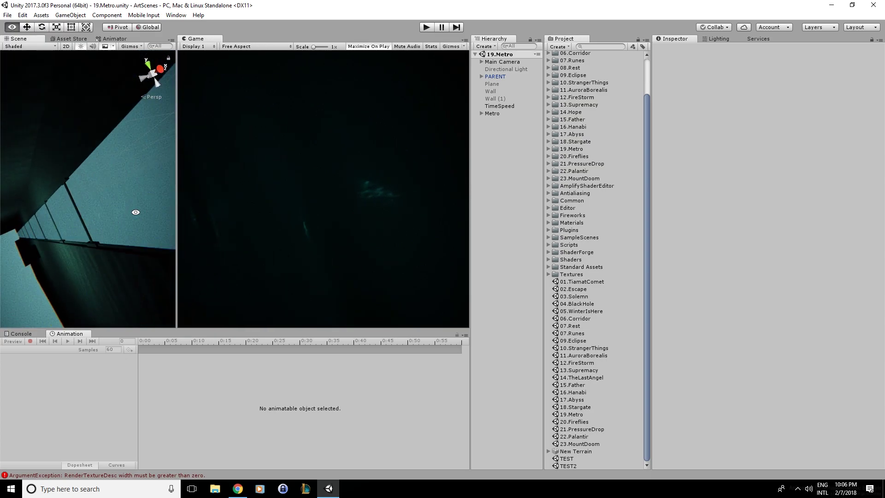
# Select PARENT in the Hierarchy to list its child light-trail objects.
pyautogui.click(486, 114)
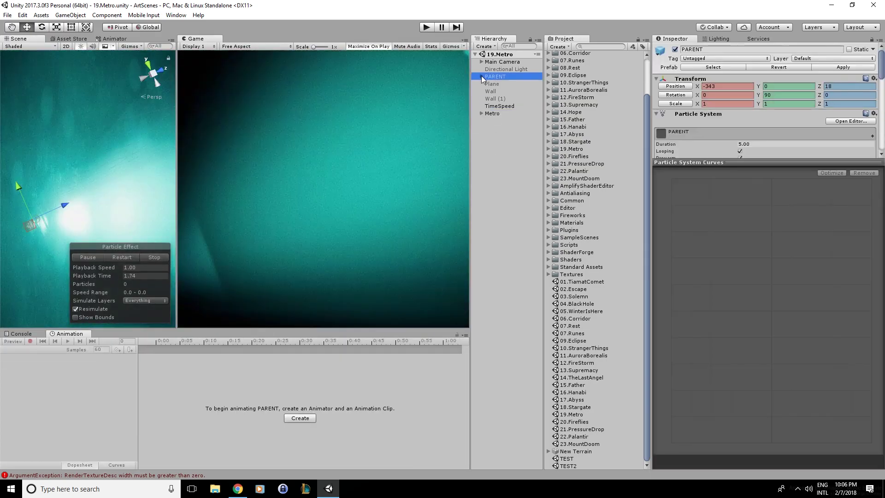
pyautogui.click(481, 76)
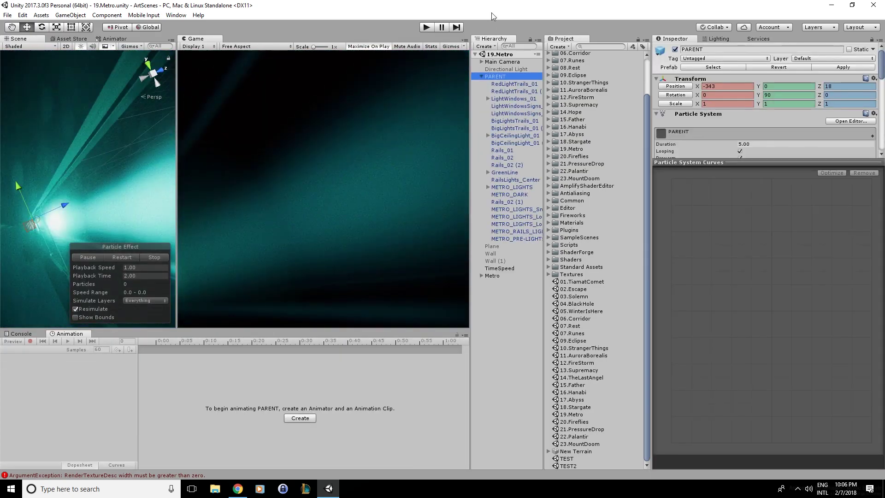
pyautogui.moveTo(468, 123); pyautogui.dragTo(455, 142)
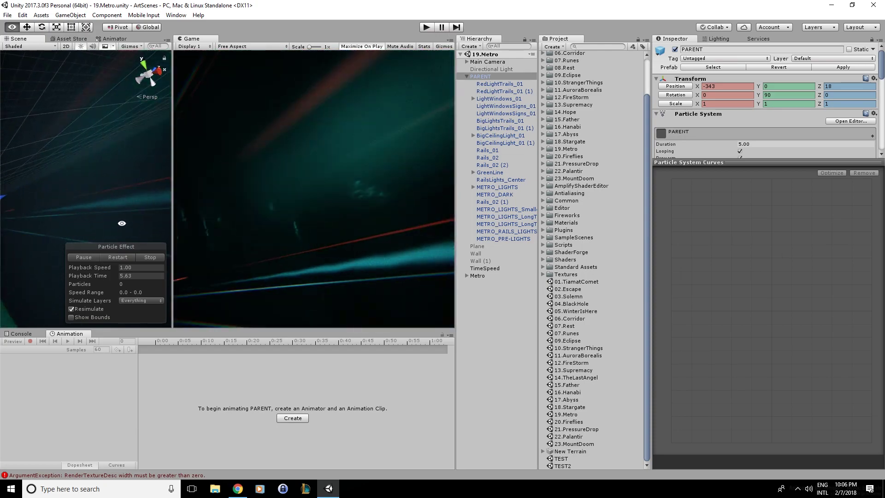
# Enlarge and orbit the Scene view around the trails, then reveal PARENT's full particle modules.
pyautogui.moveTo(105, 180)
pyautogui.mouseDown(button='right')
pyautogui.moveTo(62, 208)
pyautogui.moveTo(103, 165)
pyautogui.mouseUp(button='right')
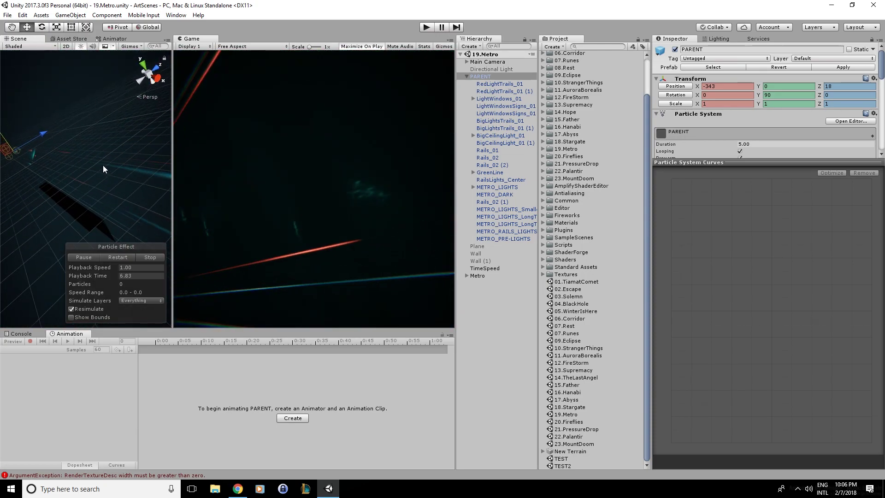
pyautogui.moveTo(97, 213); pyautogui.dragTo(138, 201, button='right')
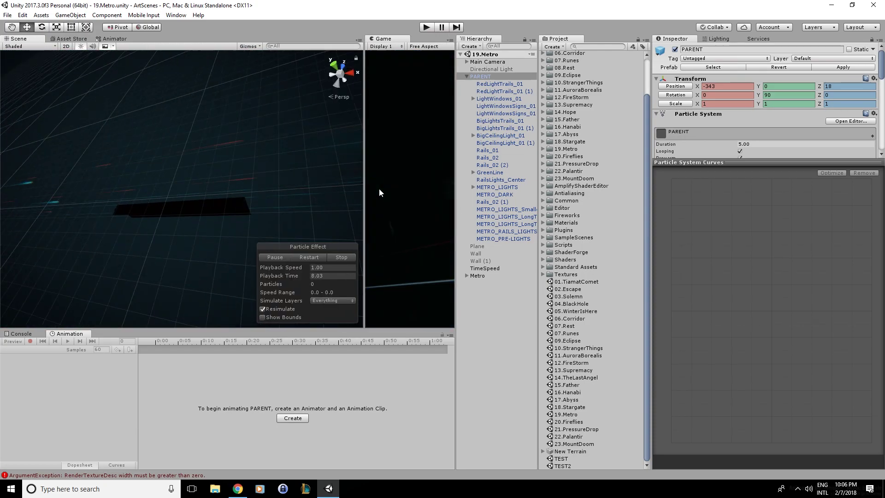
pyautogui.moveTo(173, 189); pyautogui.dragTo(389, 192)
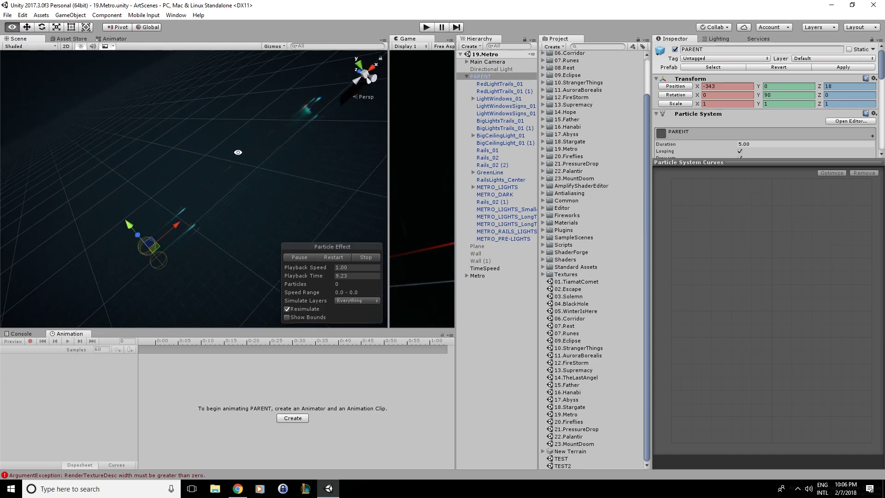
pyautogui.moveTo(238, 152); pyautogui.dragTo(234, 224, button='right')
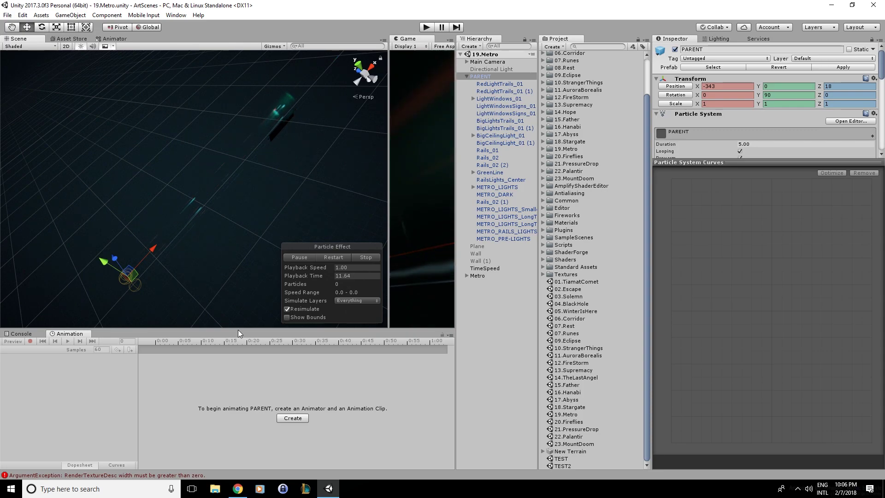
pyautogui.moveTo(238, 330); pyautogui.dragTo(238, 365)
pyautogui.moveTo(305, 190); pyautogui.dragTo(308, 185, button='right')
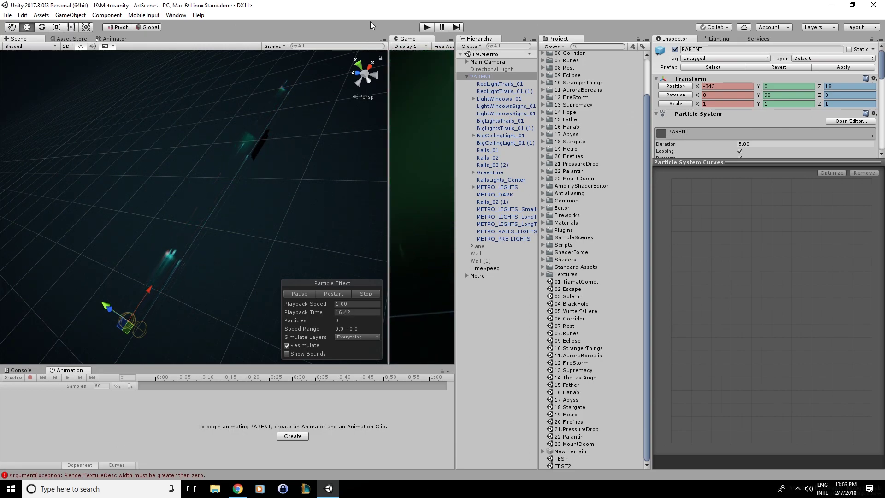
pyautogui.press('alt')
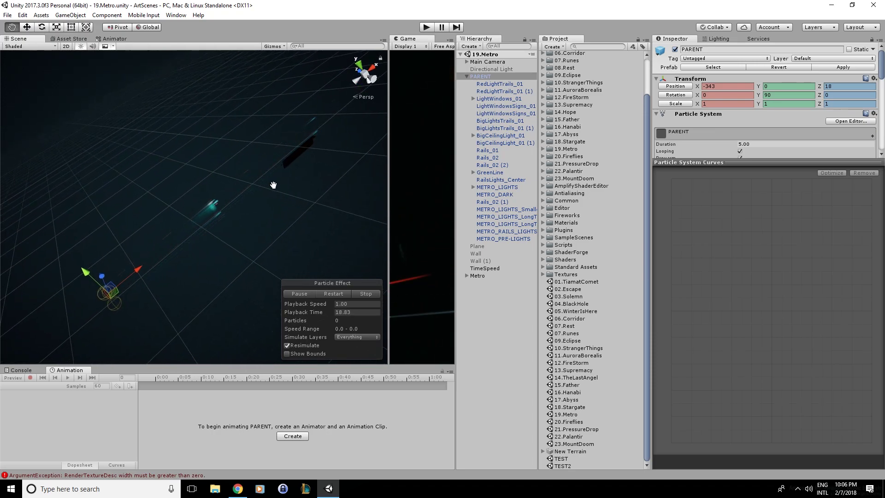
pyautogui.keyDown('alt'); pyautogui.moveTo(203, 183); pyautogui.dragTo(283, 168); pyautogui.keyUp('alt')
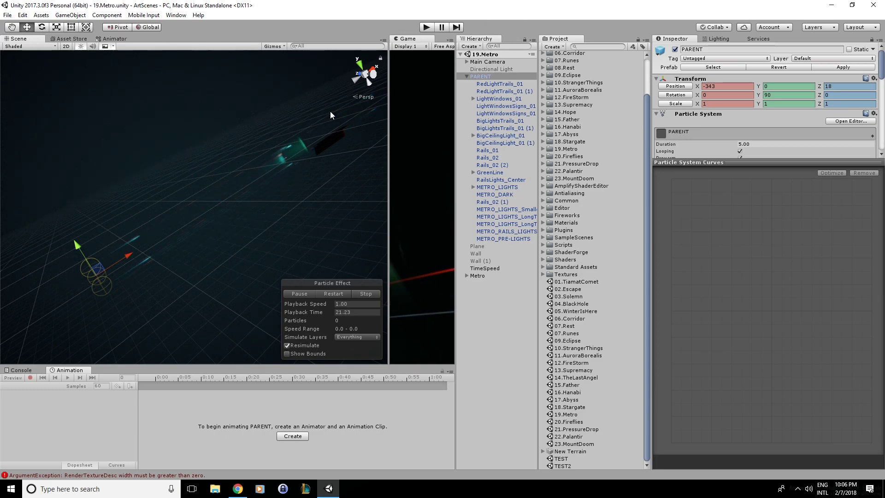
pyautogui.keyDown('alt'); pyautogui.moveTo(250, 151); pyautogui.dragTo(298, 148, button='right'); pyautogui.keyUp('alt')
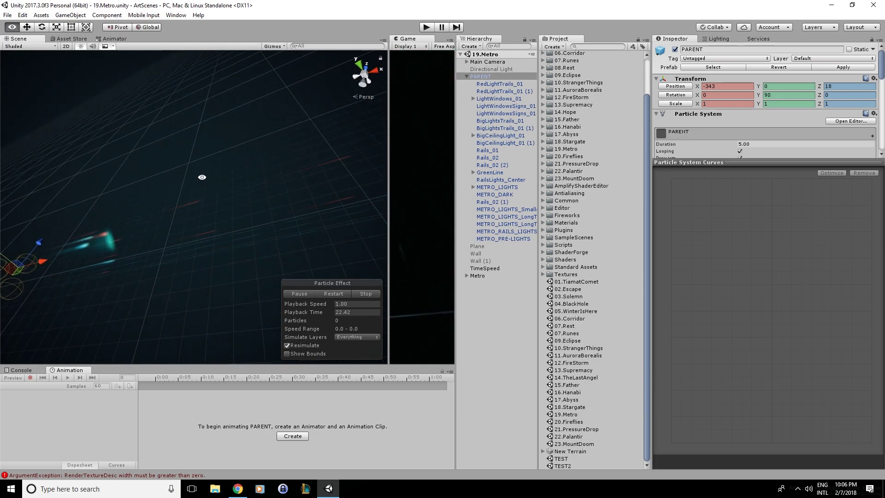
pyautogui.moveTo(186, 170)
pyautogui.keyDown('alt'); pyautogui.mouseDown()
pyautogui.moveTo(160, 193)
pyautogui.moveTo(102, 213)
pyautogui.moveTo(156, 180)
pyautogui.mouseUp(); pyautogui.keyUp('alt')
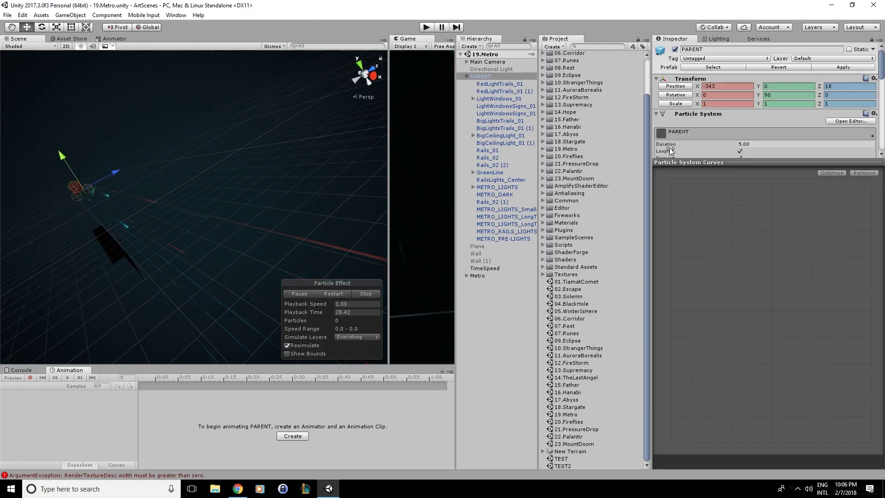
pyautogui.moveTo(695, 165); pyautogui.dragTo(693, 392)
pyautogui.scroll(-3, 700, 276)
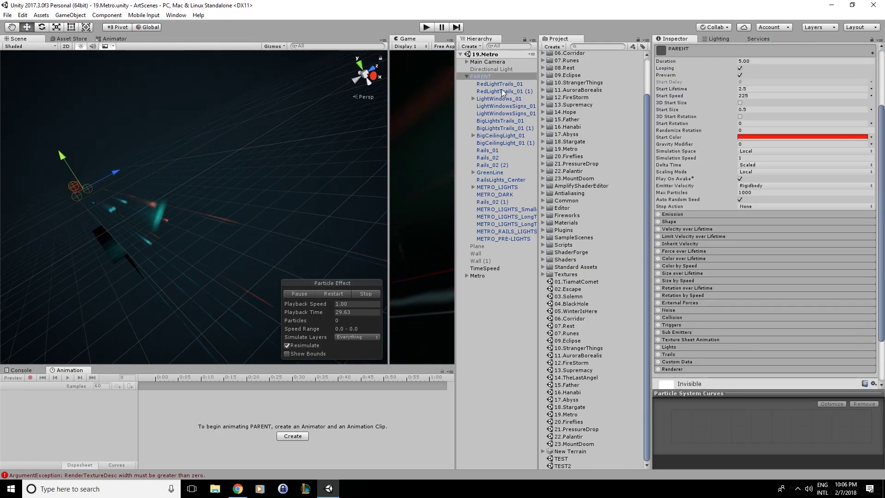
# Inspect BigLightsTrails_01 (1)'s Light_01 material, then METRO_LIGHTS' Metro_Lights 1 material.
pyautogui.click(493, 128)
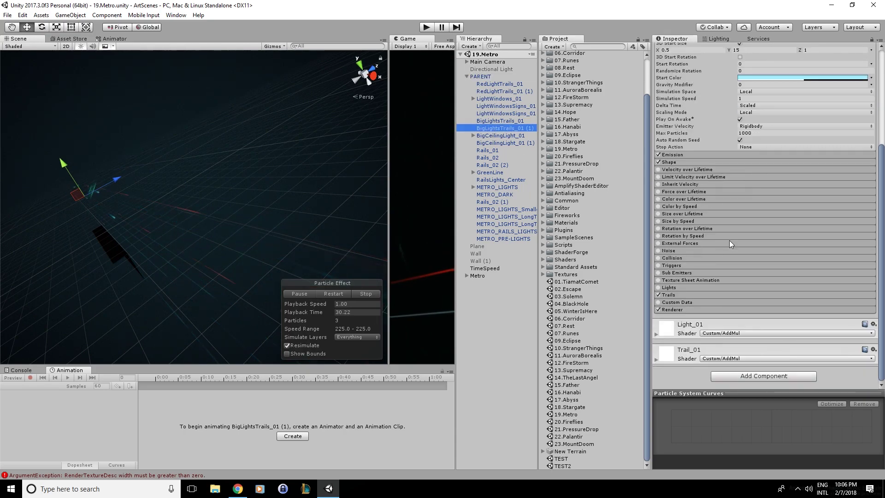
pyautogui.click(686, 331)
pyautogui.scroll(-6, 761, 208)
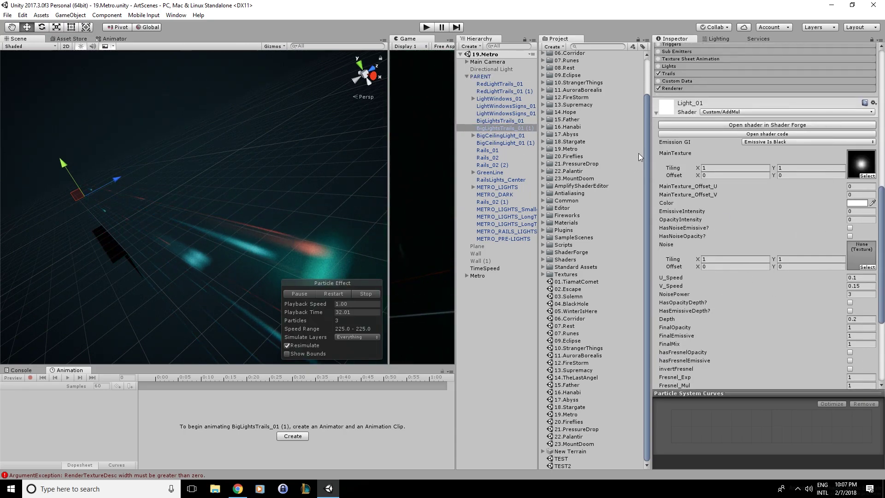
pyautogui.click(491, 187)
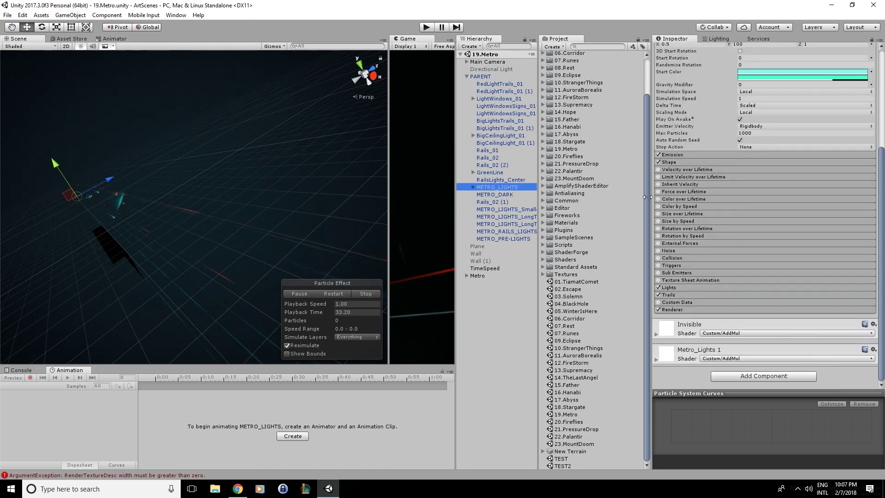
pyautogui.click(686, 338)
pyautogui.scroll(-5, 757, 242)
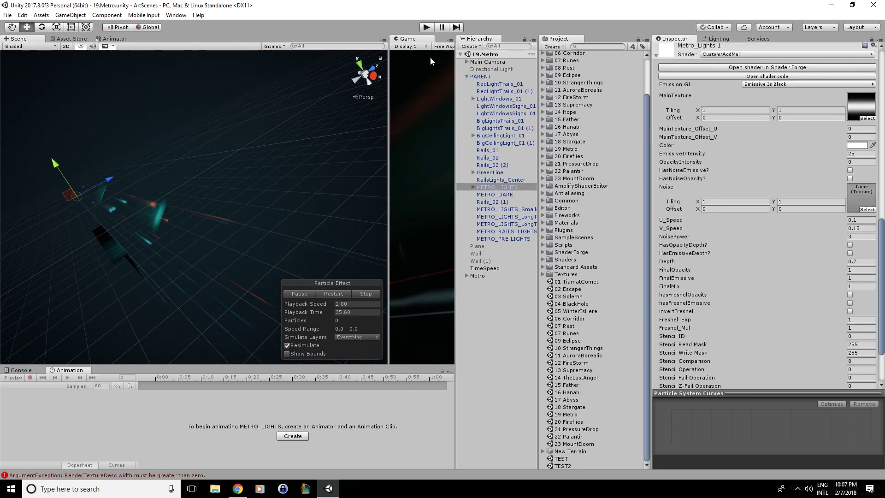
# Widen the Game view beside the Scene view, then widen the Scene view again.
pyautogui.moveTo(389, 114); pyautogui.dragTo(195, 114)
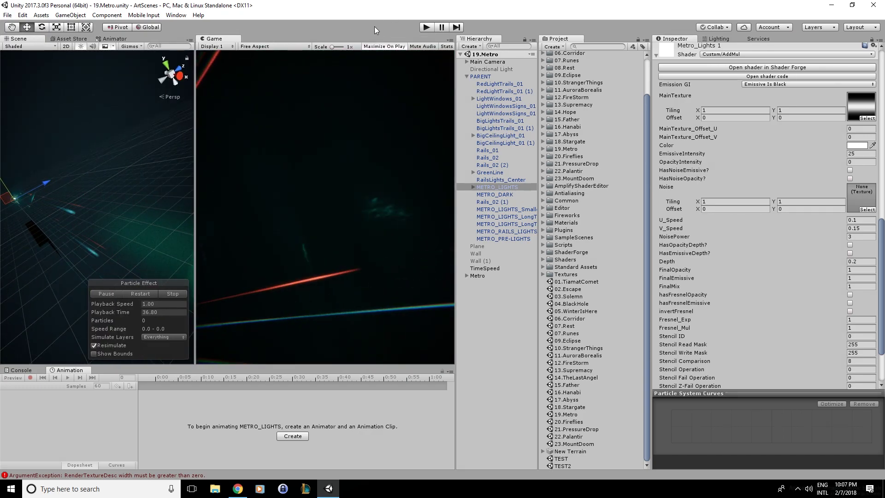
pyautogui.moveTo(195, 148); pyautogui.dragTo(125, 149)
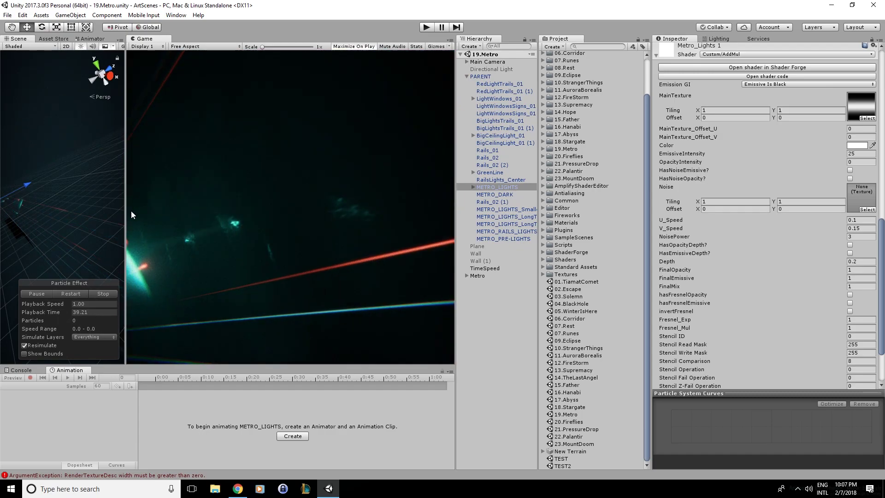
pyautogui.moveTo(127, 211); pyautogui.dragTo(283, 200)
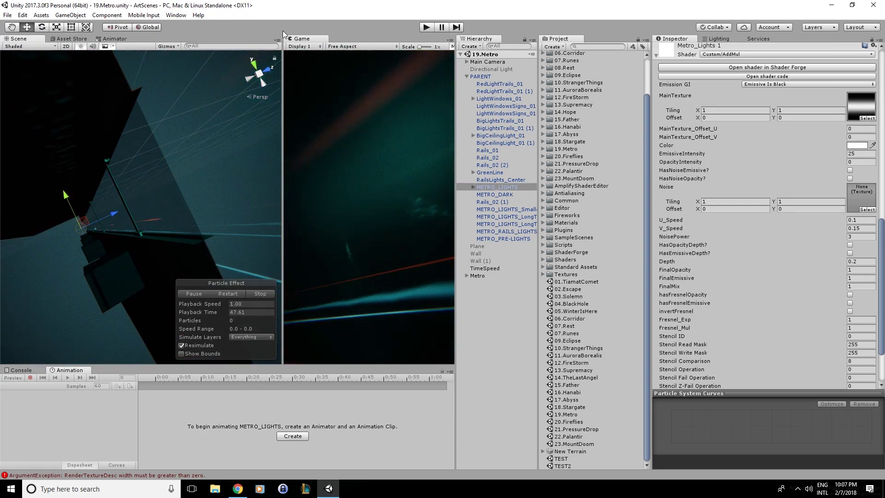
# Switch to the Move tool, collapse PARENT, select Metro, and orbit around the train.
pyautogui.press('w')
pyautogui.click(467, 76)
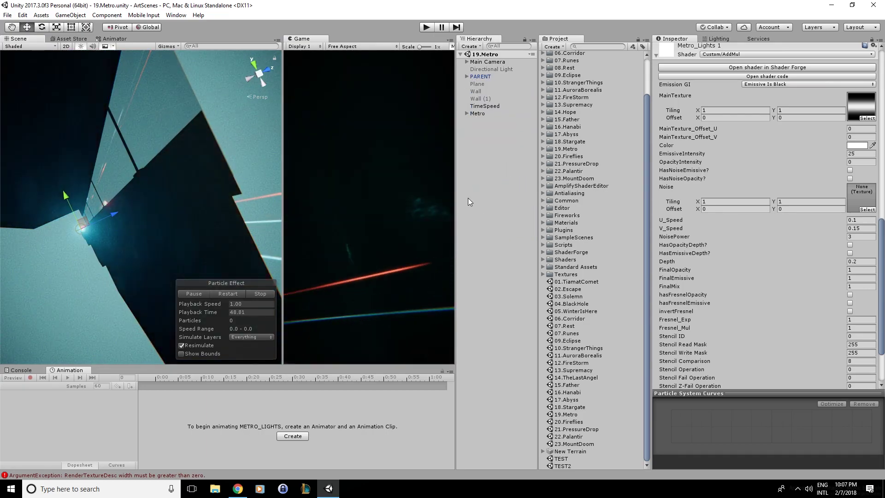
pyautogui.click(477, 113)
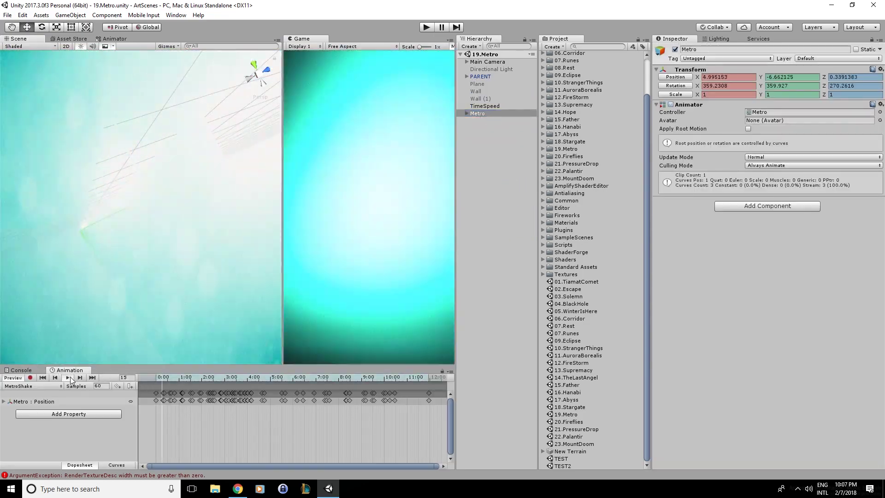
pyautogui.keyDown('alt'); pyautogui.moveTo(172, 263); pyautogui.dragTo(79, 296); pyautogui.keyUp('alt')
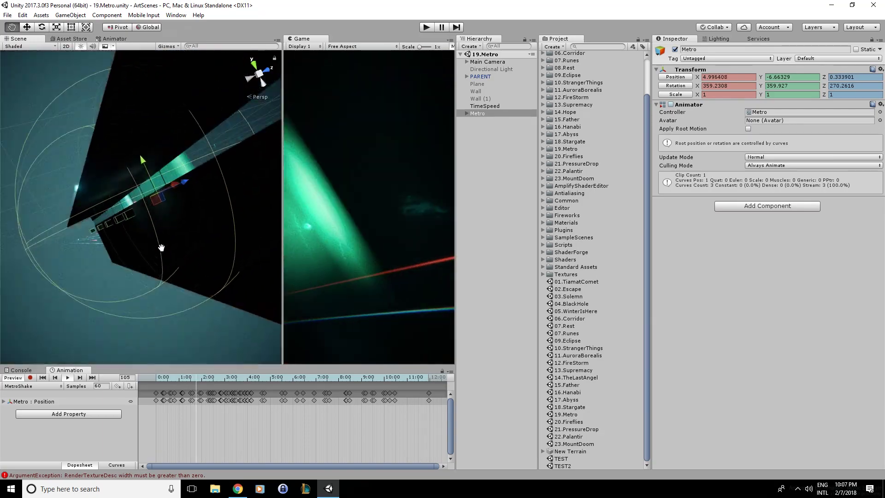
pyautogui.scroll(5, 168, 203)
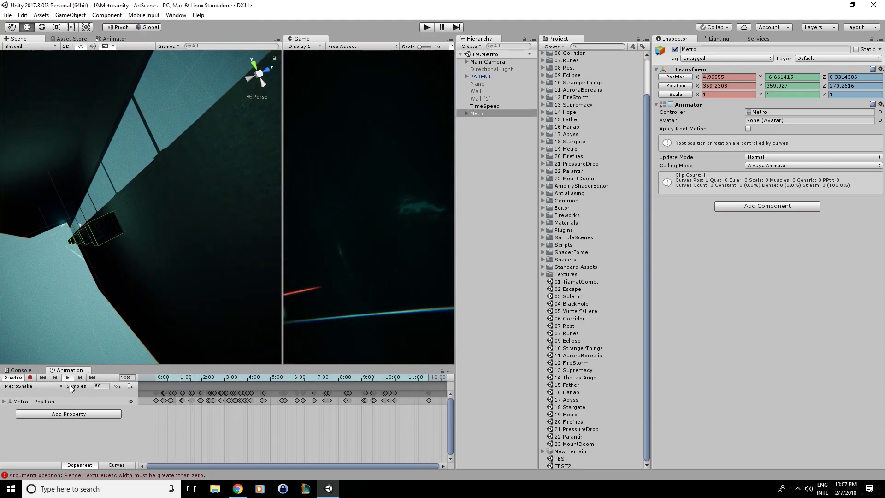
# Select Metro's Quad window strip (Window material, Fade, tiling 1×15) and orbit closely around it.
pyautogui.moveTo(139, 257)
pyautogui.keyDown('alt'); pyautogui.mouseDown()
pyautogui.moveTo(135, 147)
pyautogui.moveTo(145, 191)
pyautogui.moveTo(140, 299)
pyautogui.mouseUp(); pyautogui.keyUp('alt')
pyautogui.click(134, 146)
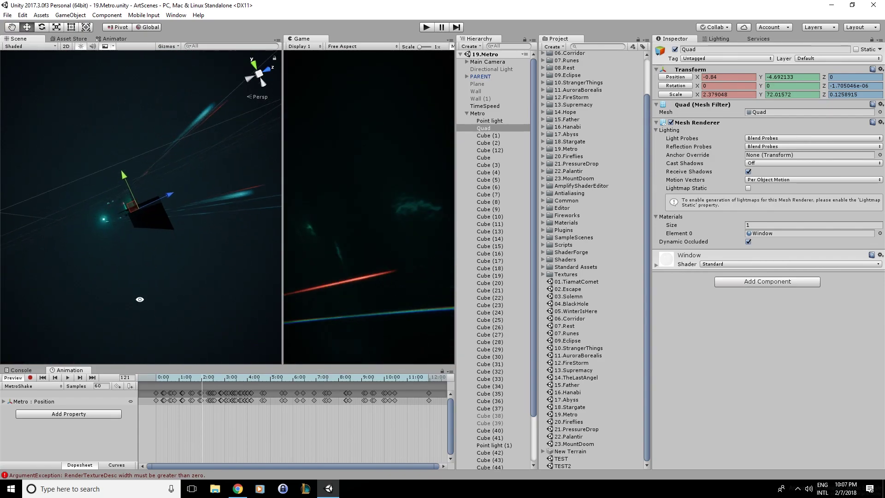
pyautogui.keyDown('alt'); pyautogui.moveTo(177, 209); pyautogui.dragTo(221, 242); pyautogui.keyUp('alt')
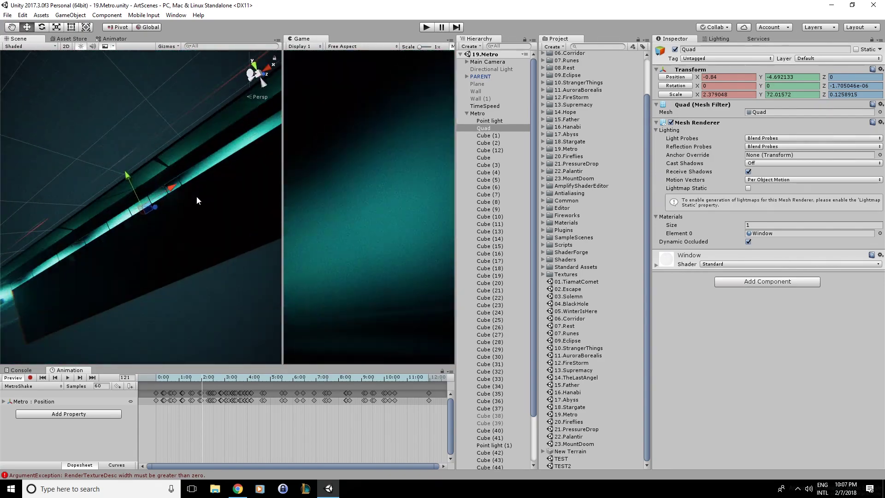
pyautogui.scroll(-2, 671, 304)
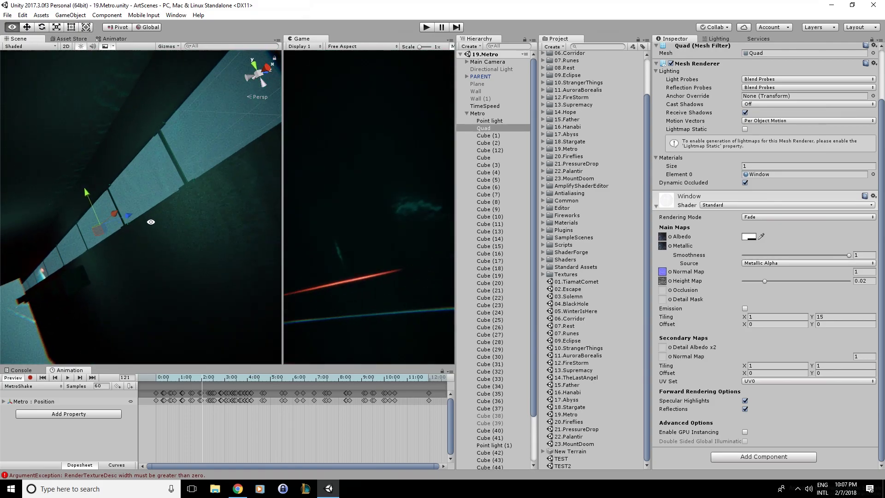
pyautogui.keyDown('alt'); pyautogui.moveTo(180, 225); pyautogui.dragTo(165, 181); pyautogui.keyUp('alt')
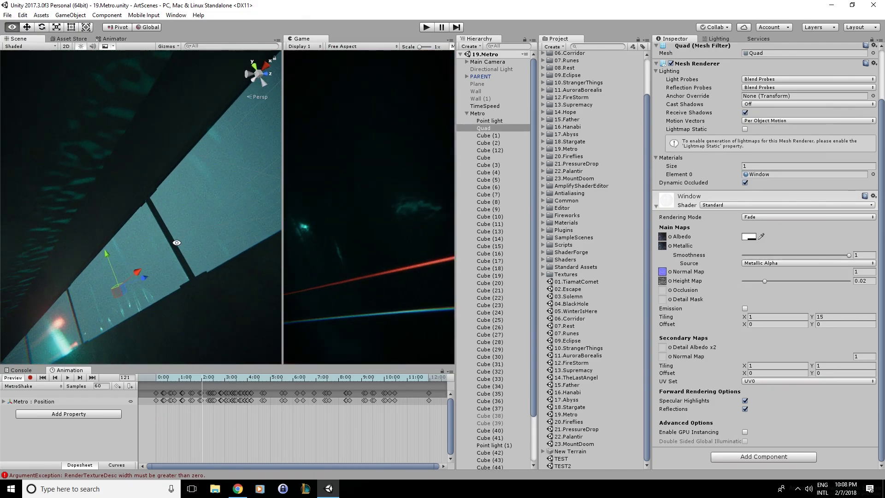
pyautogui.keyDown('alt'); pyautogui.moveTo(176, 243); pyautogui.dragTo(197, 223); pyautogui.keyUp('alt')
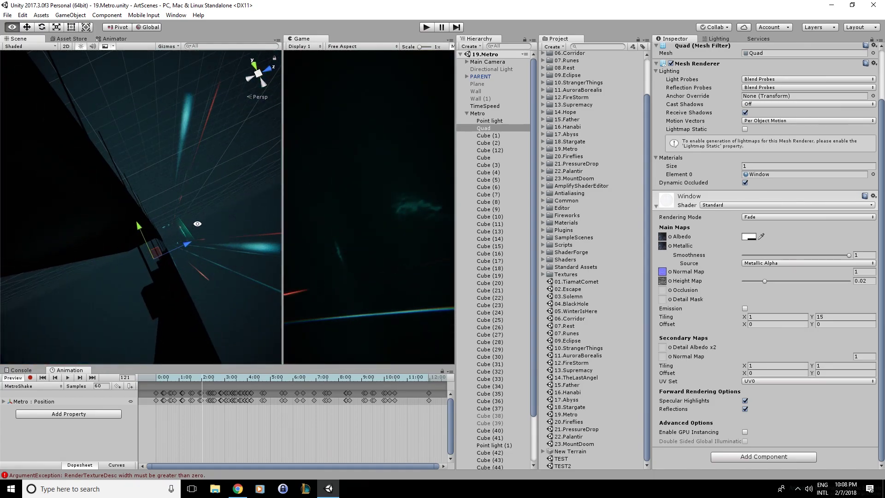
# Collapse Metro, clear the selection, orbit toward the glowing wall, and widen the Game view.
pyautogui.click(465, 115)
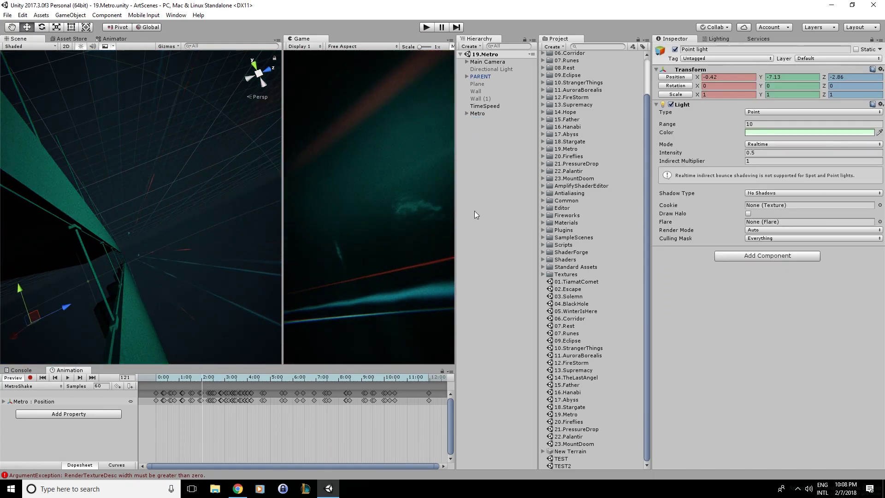
pyautogui.click(475, 212)
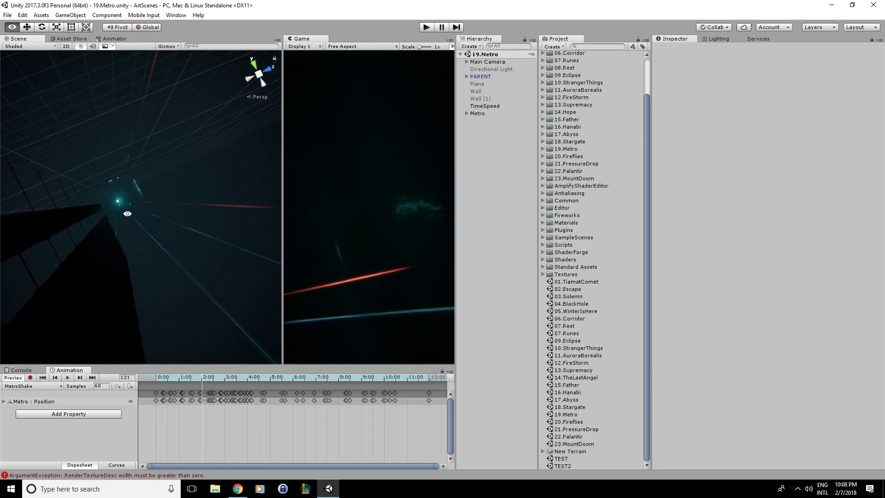
pyautogui.keyDown('alt'); pyautogui.moveTo(178, 210); pyautogui.dragTo(117, 220); pyautogui.keyUp('alt')
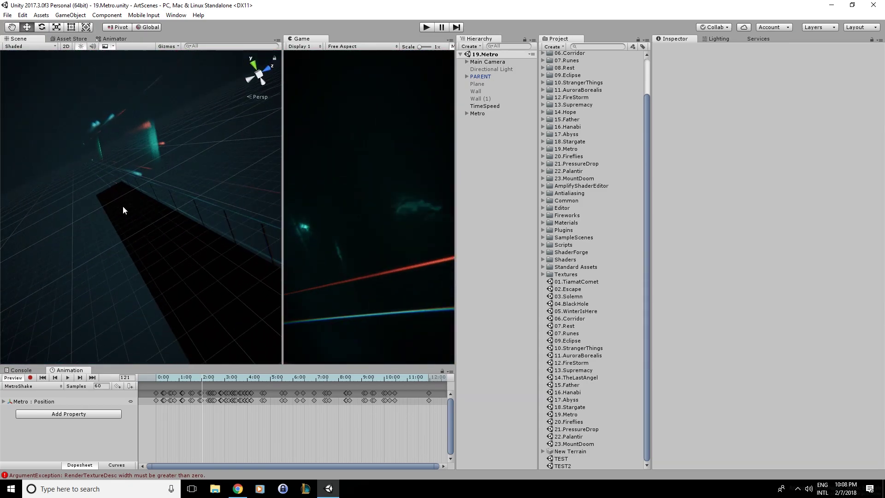
pyautogui.moveTo(139, 166)
pyautogui.keyDown('alt'); pyautogui.mouseDown()
pyautogui.moveTo(95, 168)
pyautogui.moveTo(140, 163)
pyautogui.moveTo(154, 225)
pyautogui.moveTo(102, 180)
pyautogui.mouseUp(); pyautogui.keyUp('alt')
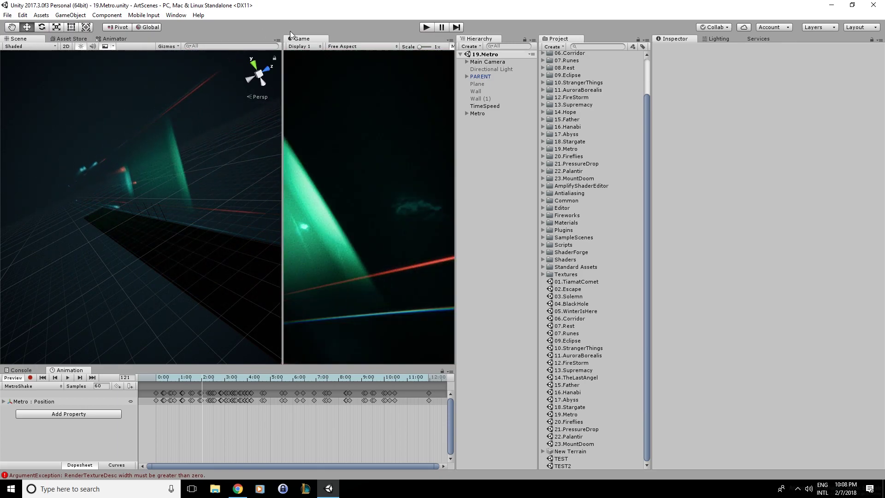
pyautogui.moveTo(283, 131)
pyautogui.mouseDown()
pyautogui.moveTo(237, 128)
pyautogui.moveTo(263, 128)
pyautogui.mouseUp()
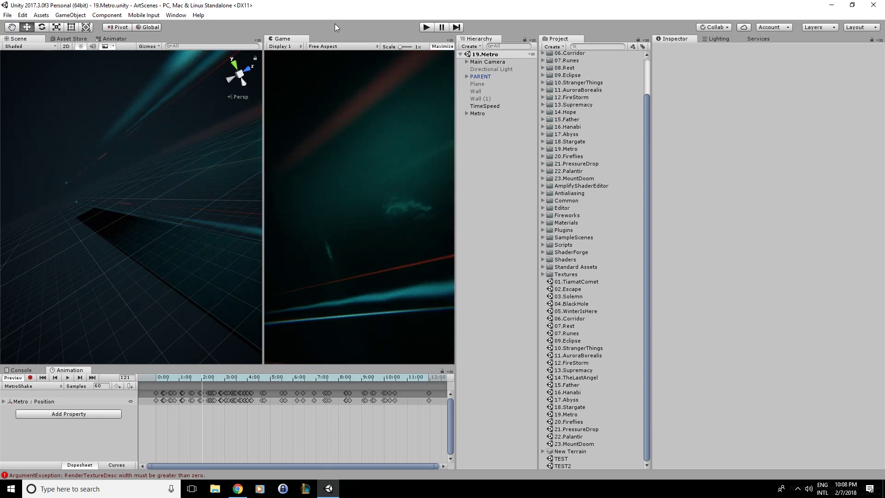
pyautogui.press('alt')
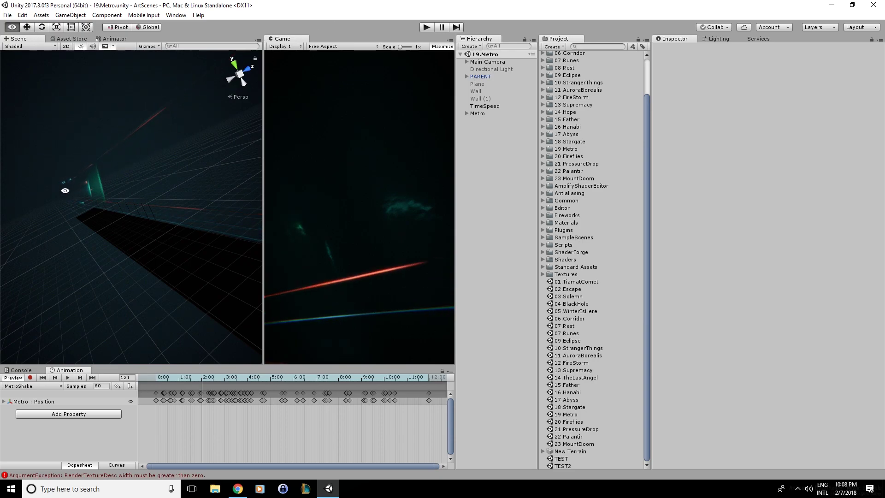
pyautogui.keyDown('alt'); pyautogui.moveTo(138, 195); pyautogui.dragTo(100, 191); pyautogui.keyUp('alt')
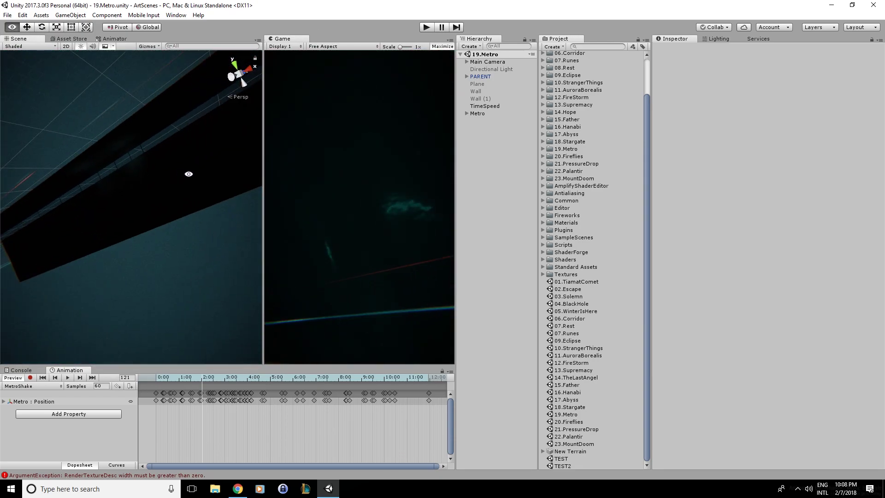
pyautogui.moveTo(188, 173); pyautogui.dragTo(55, 173, button='right')
pyautogui.moveTo(62, 251); pyautogui.dragTo(164, 127, button='right')
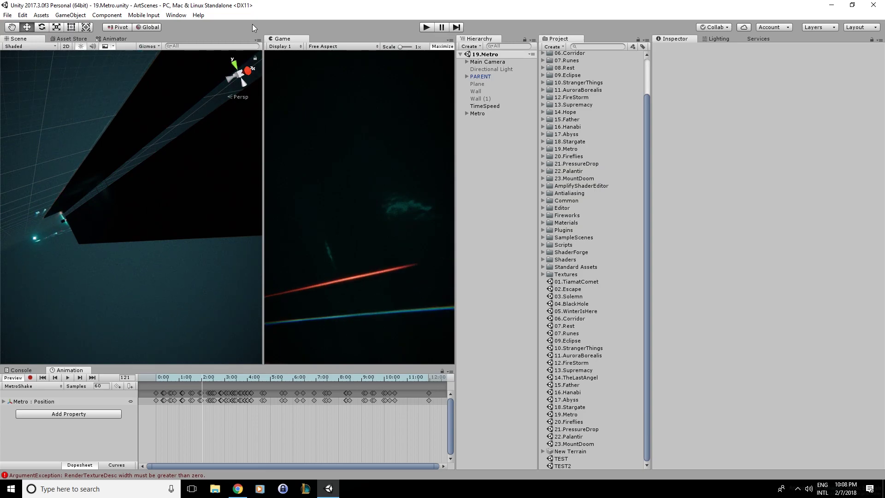
pyautogui.moveTo(141, 130)
pyautogui.mouseDown(button='right')
pyautogui.moveTo(132, 183)
pyautogui.moveTo(88, 225)
pyautogui.moveTo(54, 215)
pyautogui.mouseUp(button='right')
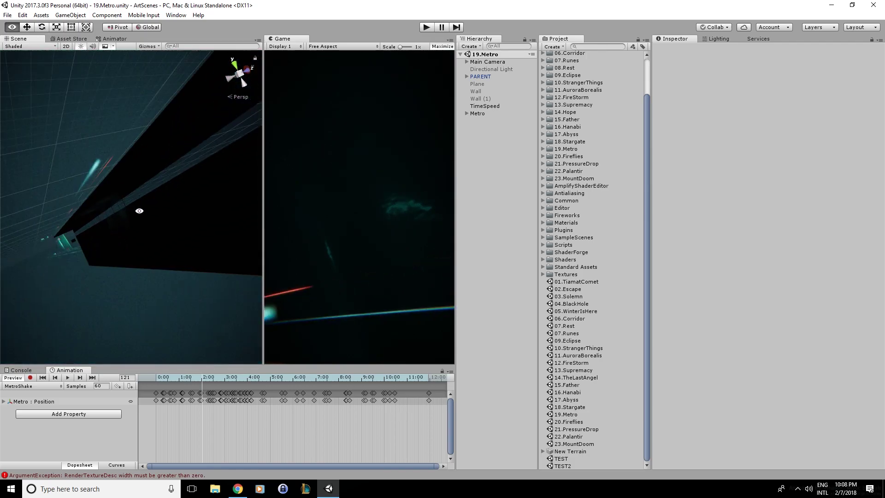
pyautogui.moveTo(55, 215); pyautogui.dragTo(154, 234, button='right')
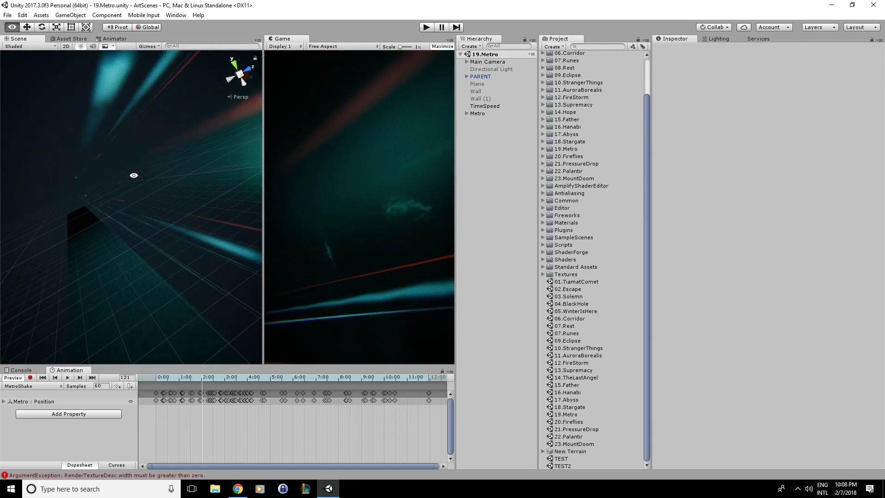
pyautogui.moveTo(166, 159)
pyautogui.mouseDown(button='right')
pyautogui.moveTo(151, 152)
pyautogui.moveTo(149, 163)
pyautogui.mouseUp(button='right')
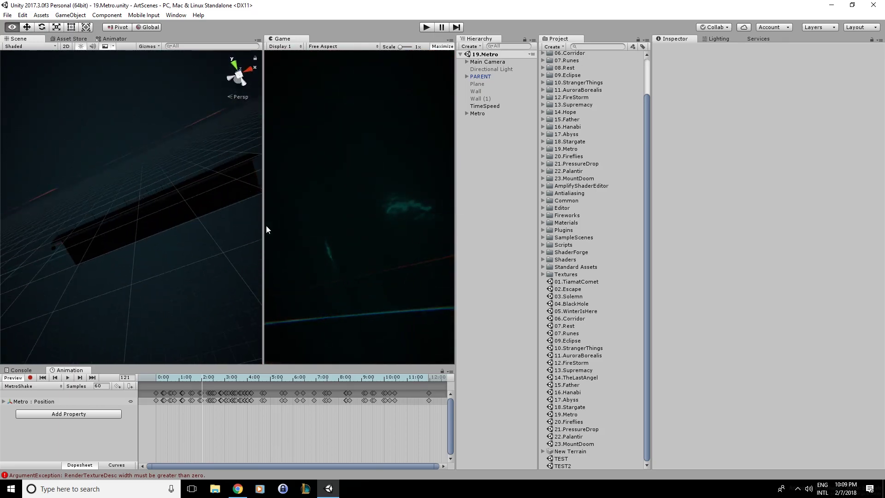
pyautogui.moveTo(266, 229); pyautogui.dragTo(194, 119, button='right')
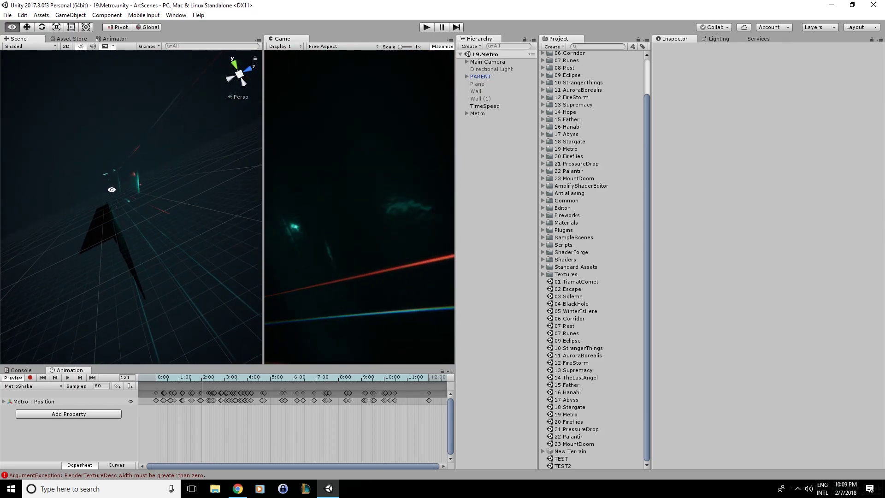
pyautogui.moveTo(111, 190)
pyautogui.mouseDown(button='right')
pyautogui.moveTo(92, 188)
pyautogui.moveTo(166, 218)
pyautogui.mouseUp(button='right')
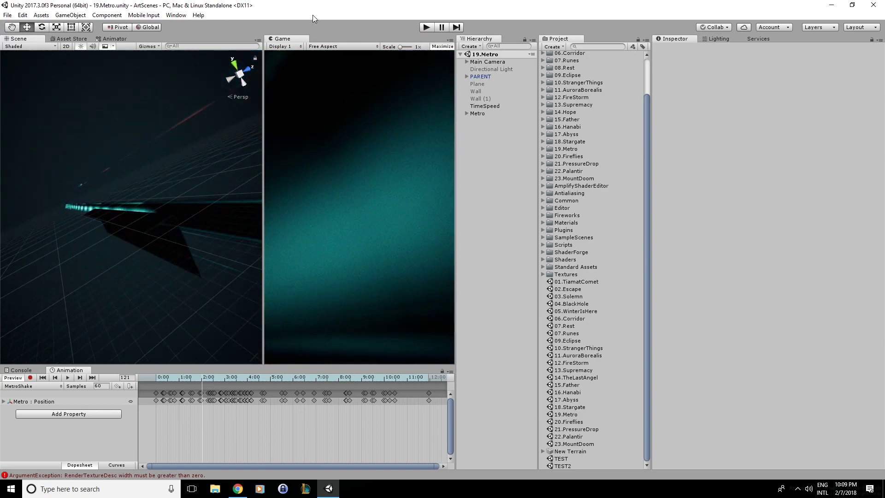
pyautogui.moveTo(234, 154); pyautogui.dragTo(257, 117, button='right')
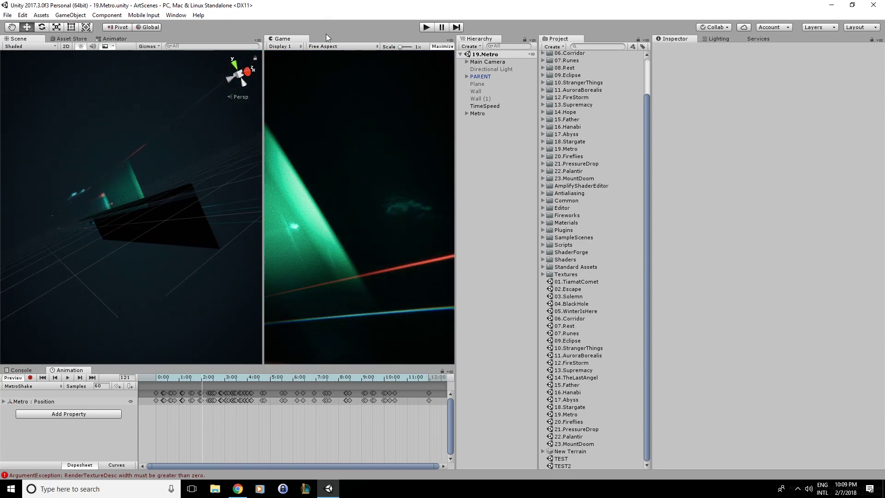